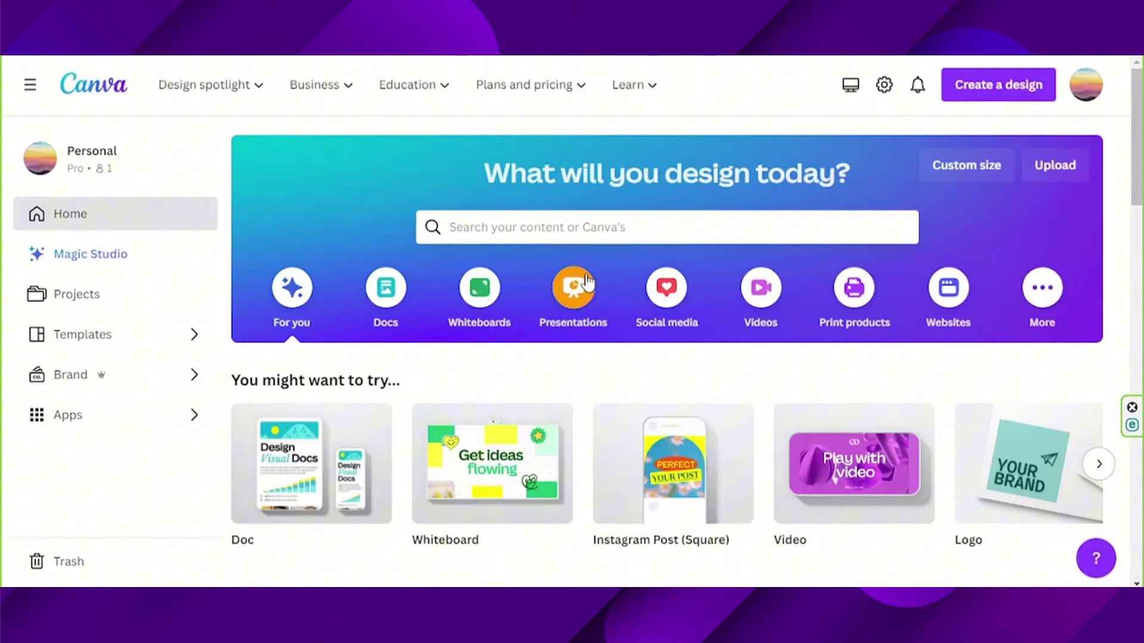
Create a blank 16:9 presentation from the Presentations design options
click(574, 291)
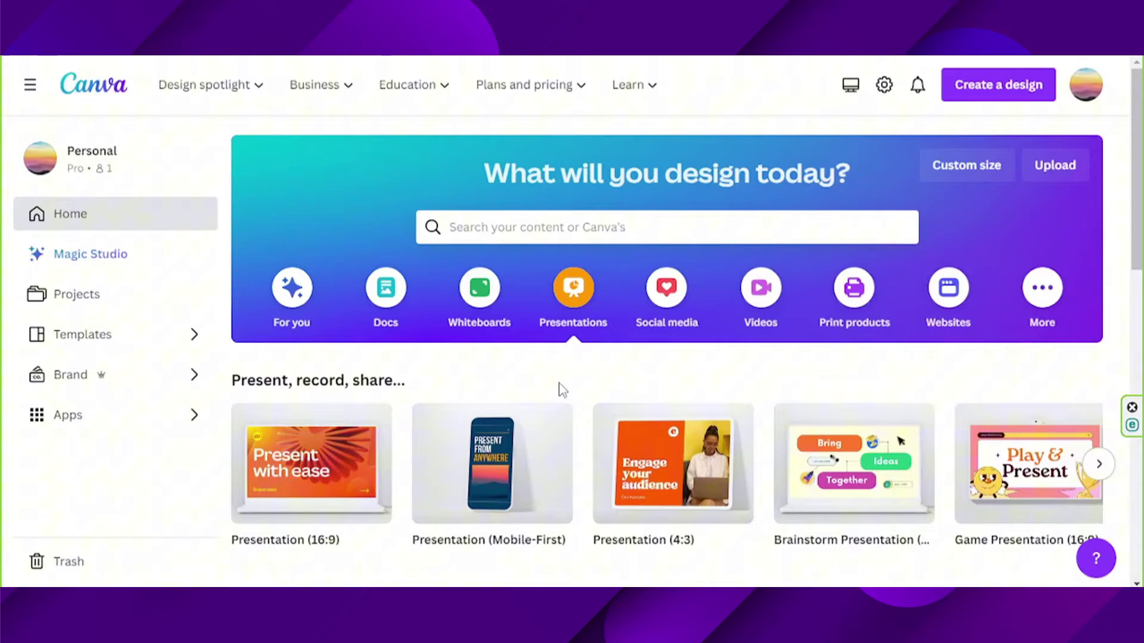
scroll(575, 357, down, 3)
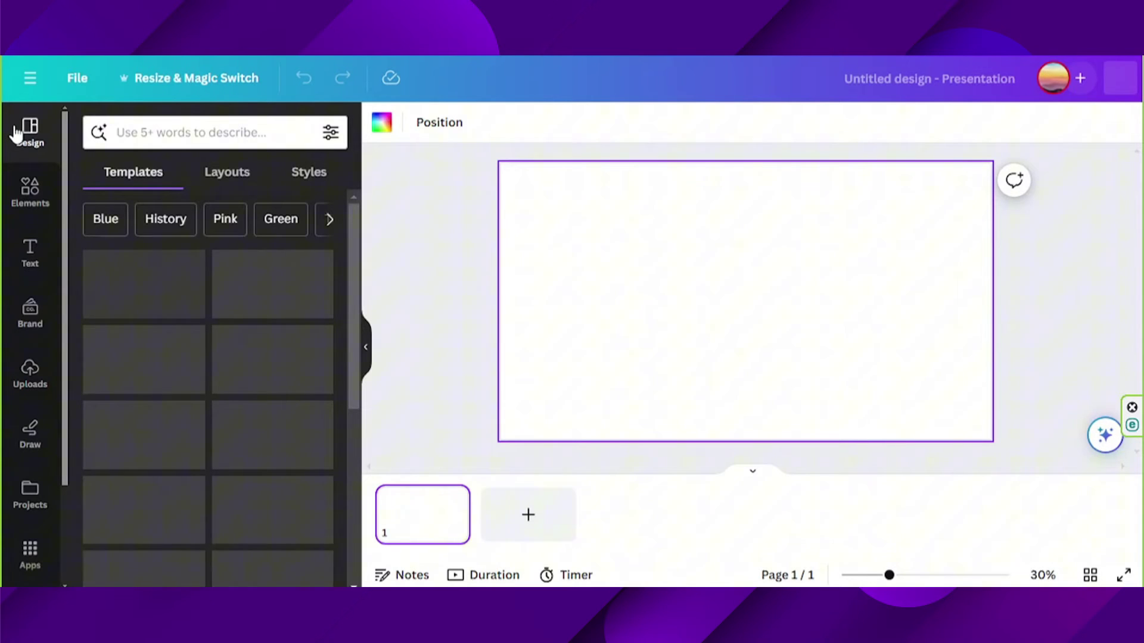
scroll(306, 365, down, 1)
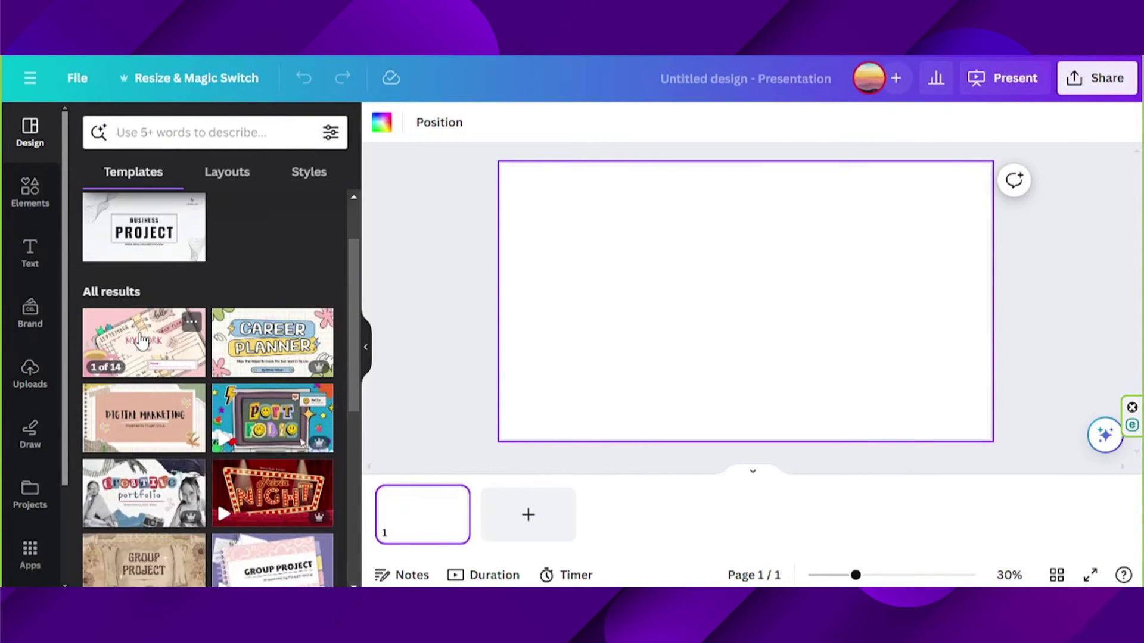
Apply all 14 pages of the Pink Cute Colorful Journal To Do List Planner template and open page 2, Dashboard
click(141, 340)
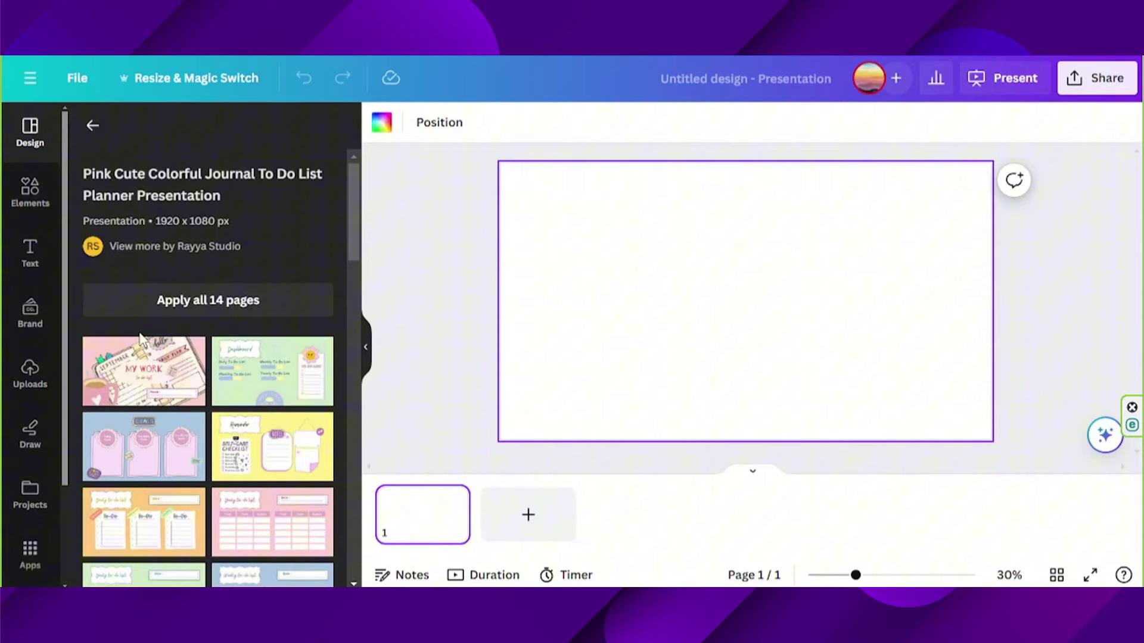
click(141, 370)
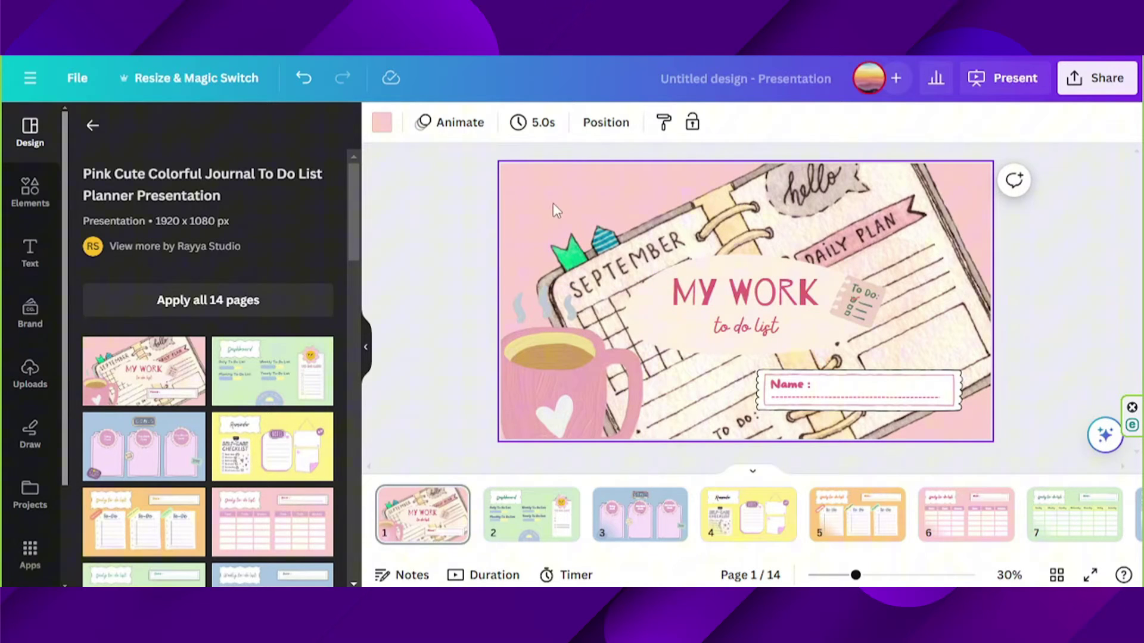
click(783, 291)
click(746, 326)
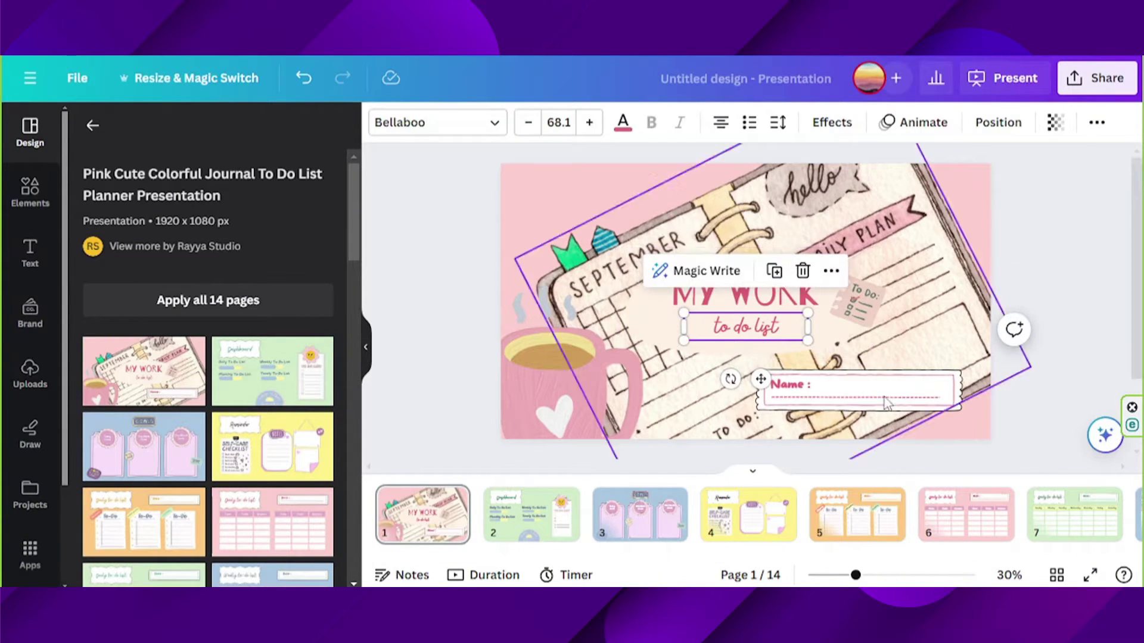
click(858, 390)
click(774, 423)
click(530, 514)
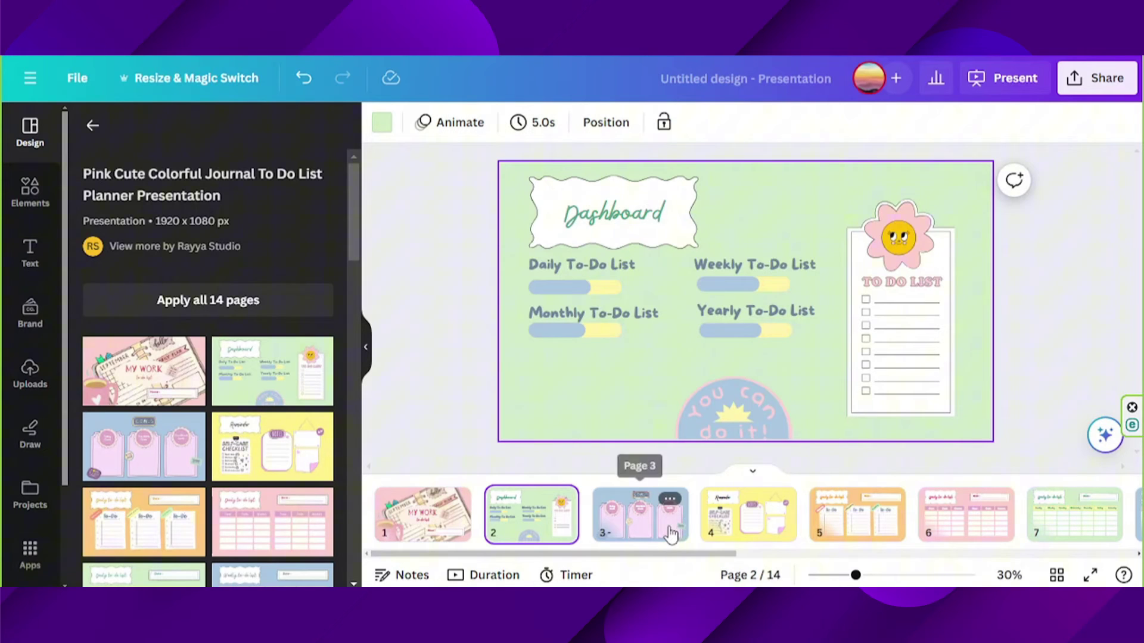
click(892, 280)
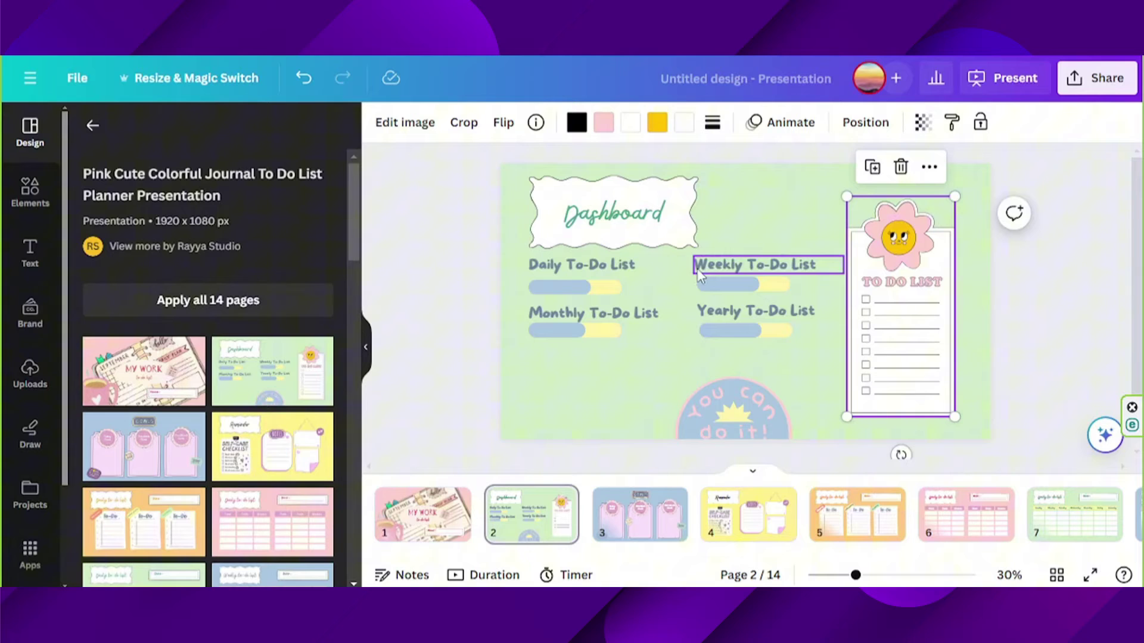
Search elements for 'DOODLE' and filter the results to Graphics, then Photos
click(25, 190)
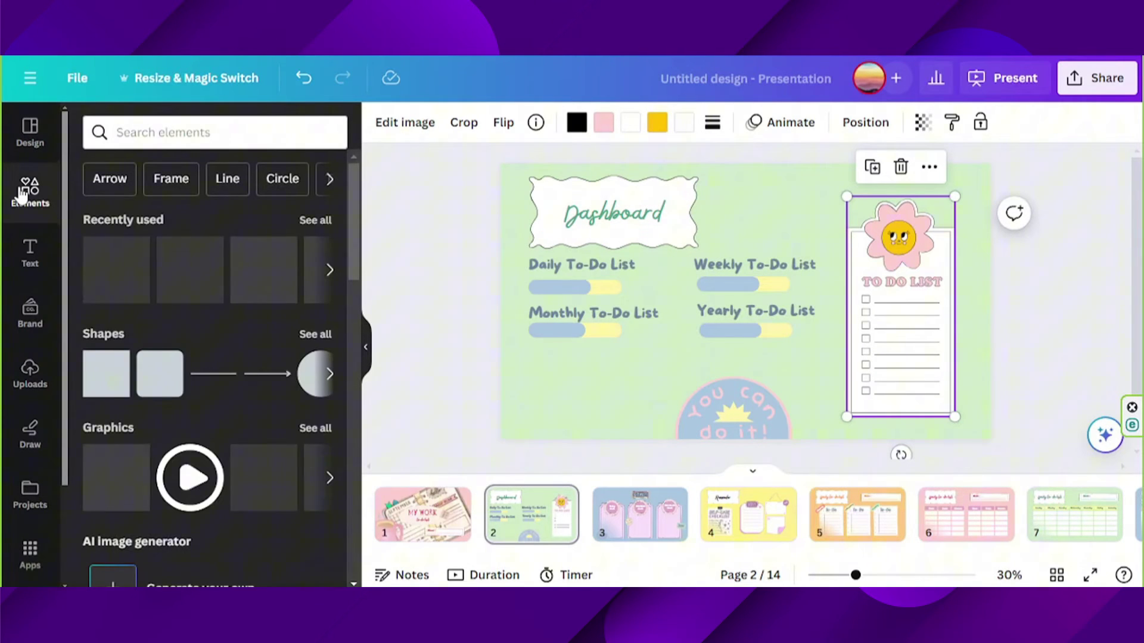
scroll(264, 302, down, 5)
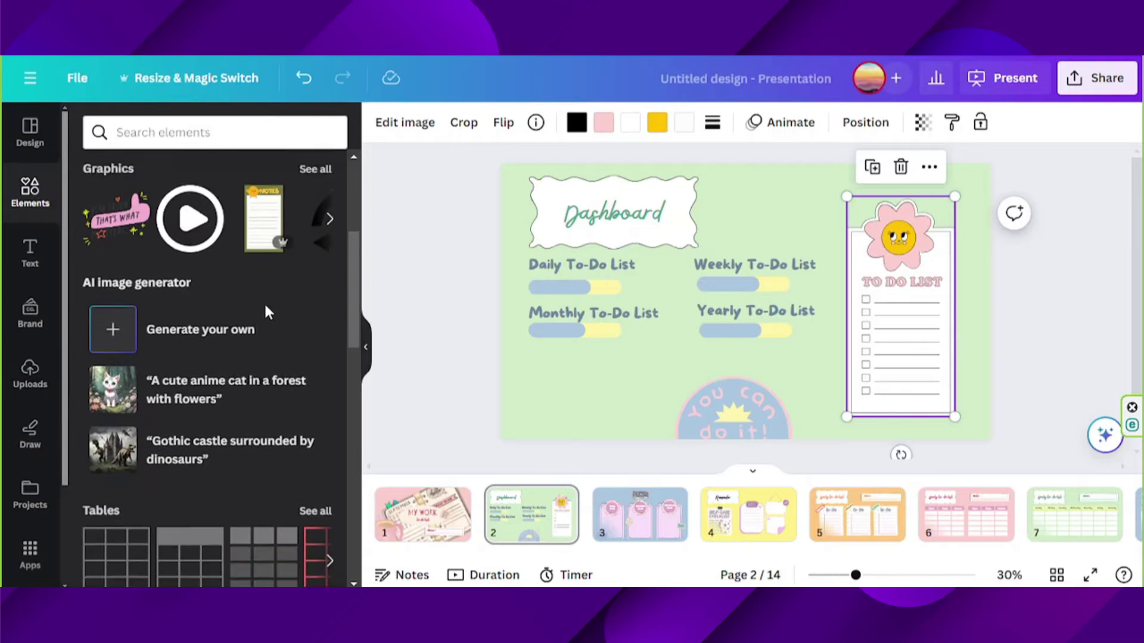
scroll(263, 304, up, 5)
click(238, 132)
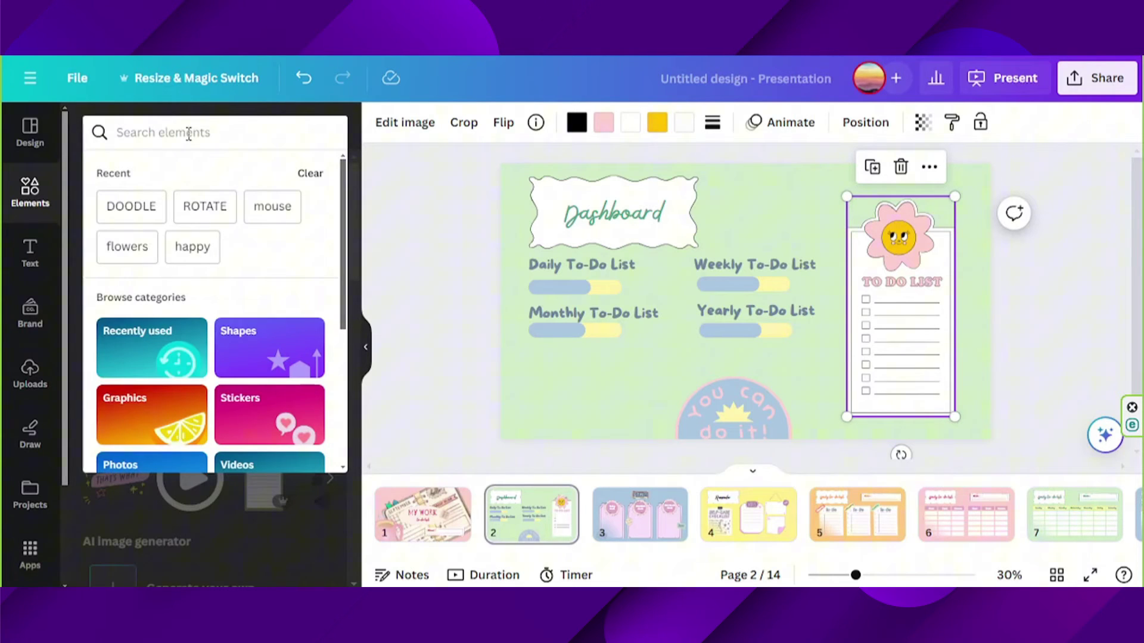
click(129, 206)
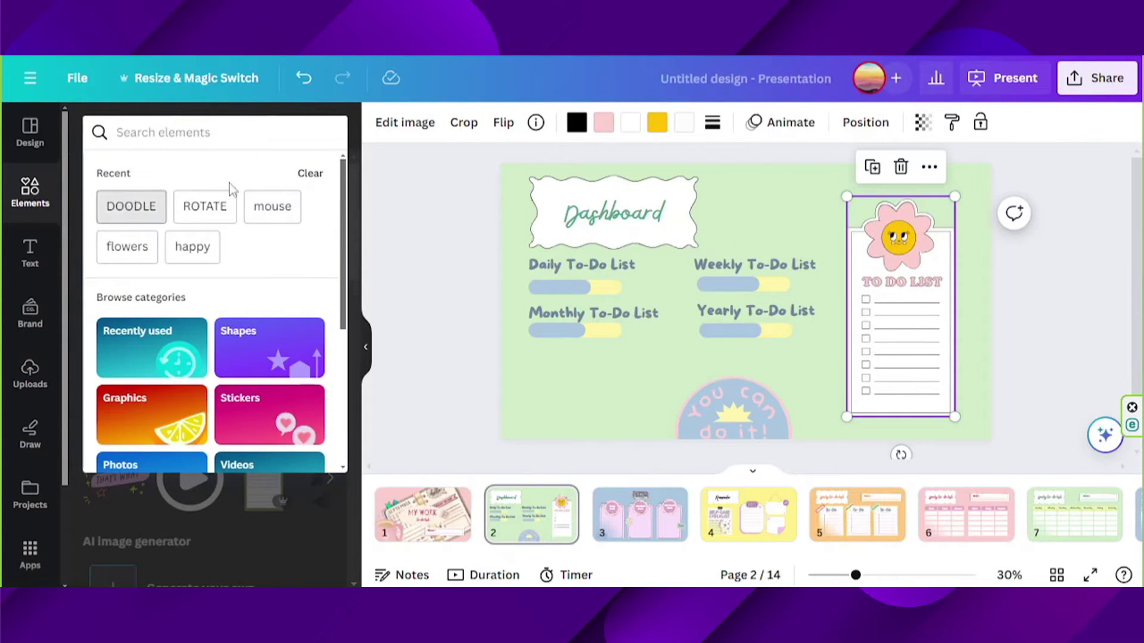
click(169, 168)
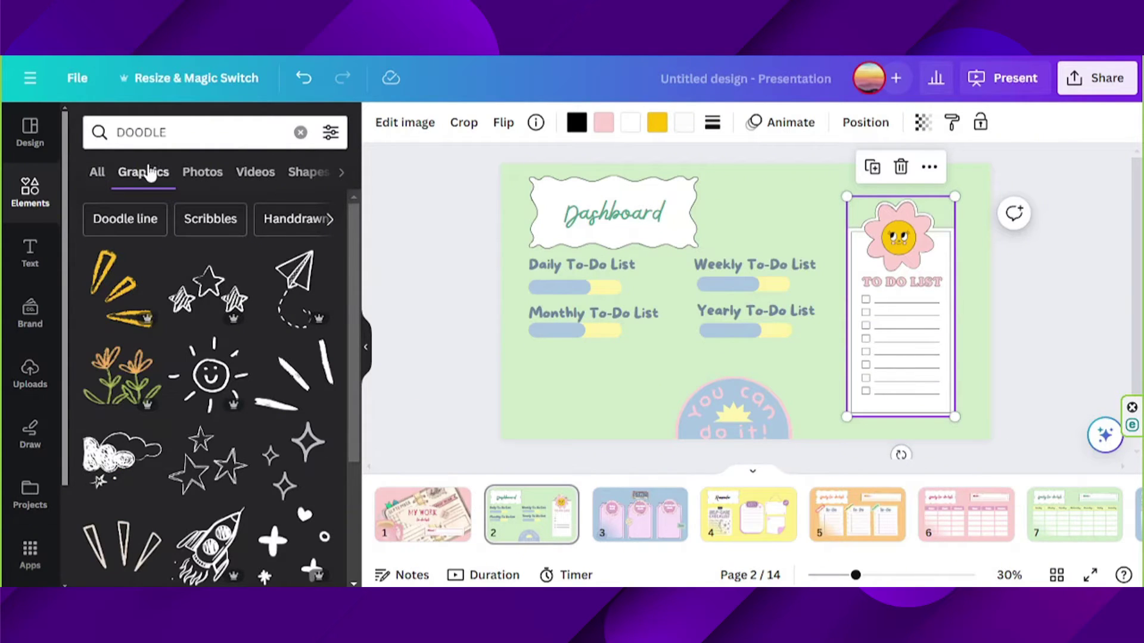
click(224, 174)
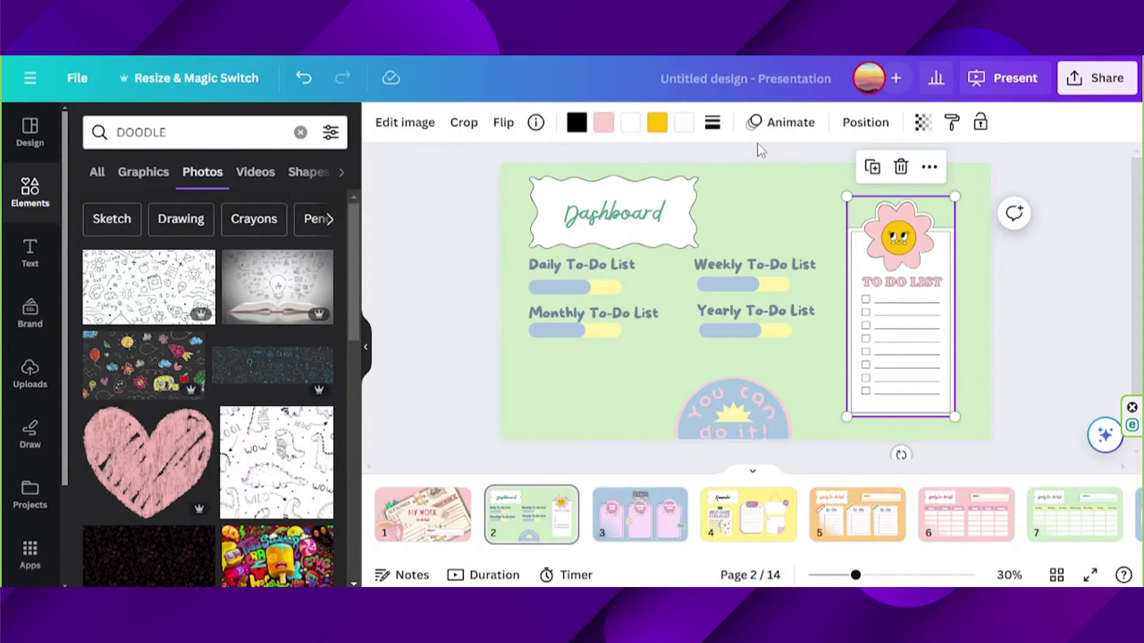
Choose Present full screen to show the deck starting at the Dashboard slide, page 2 of 14
click(1006, 83)
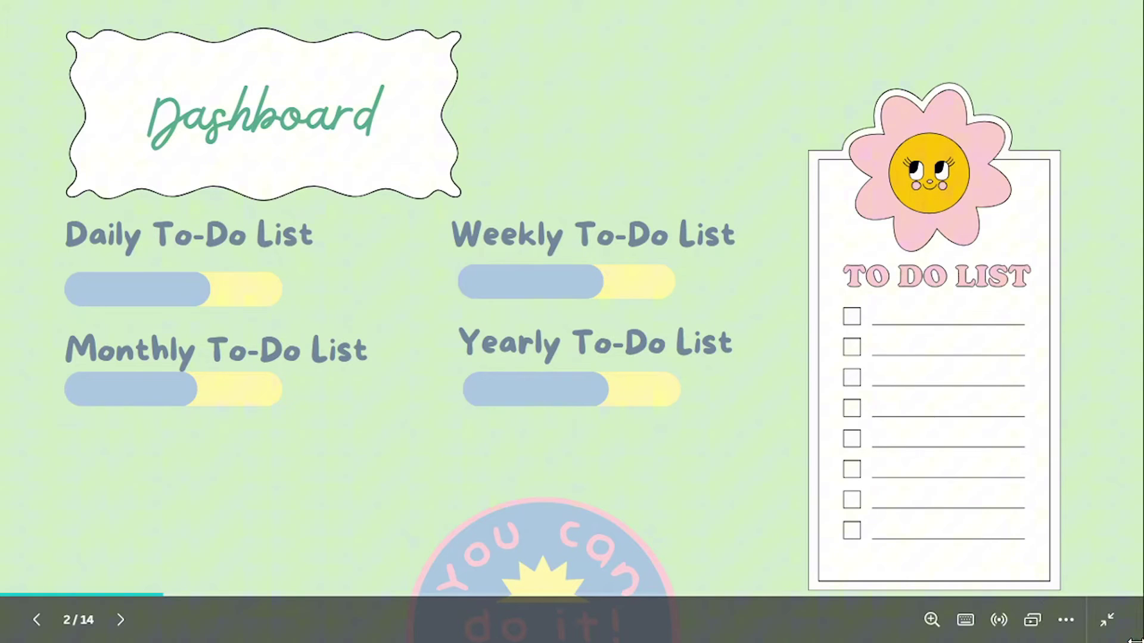
Start a Canva Live Q&A session and copy the audience join invitation
click(999, 620)
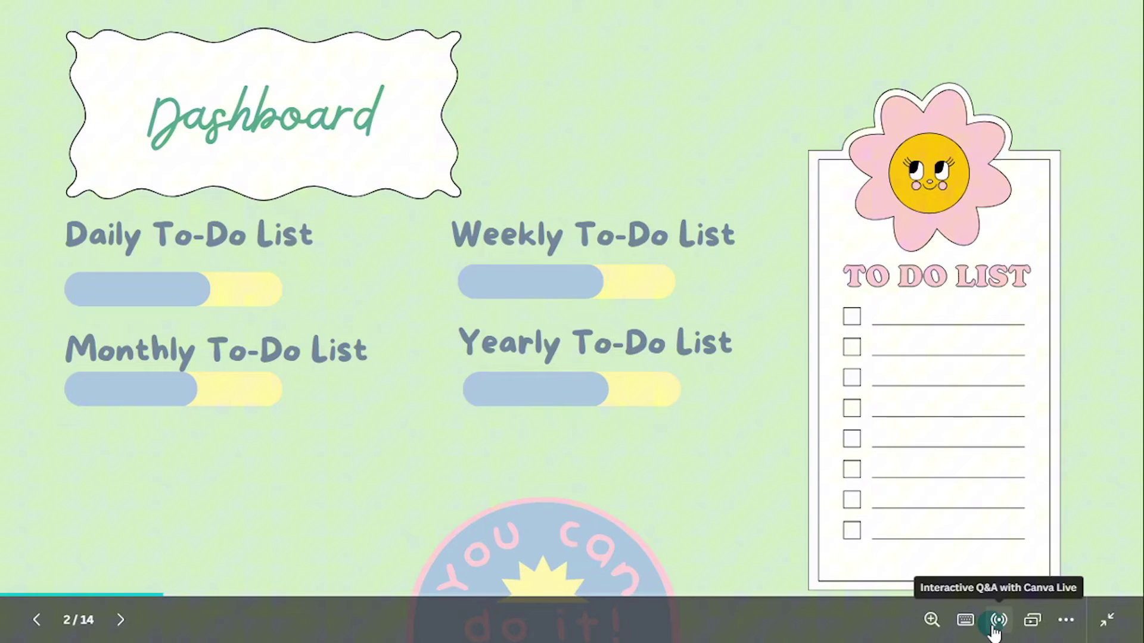
click(999, 620)
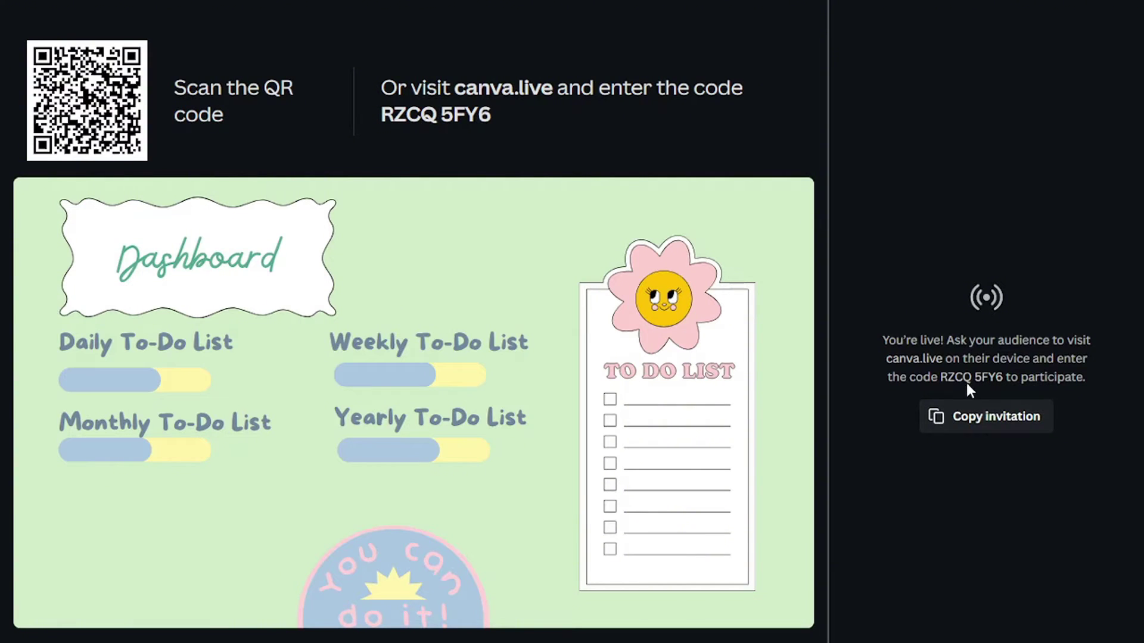
click(979, 425)
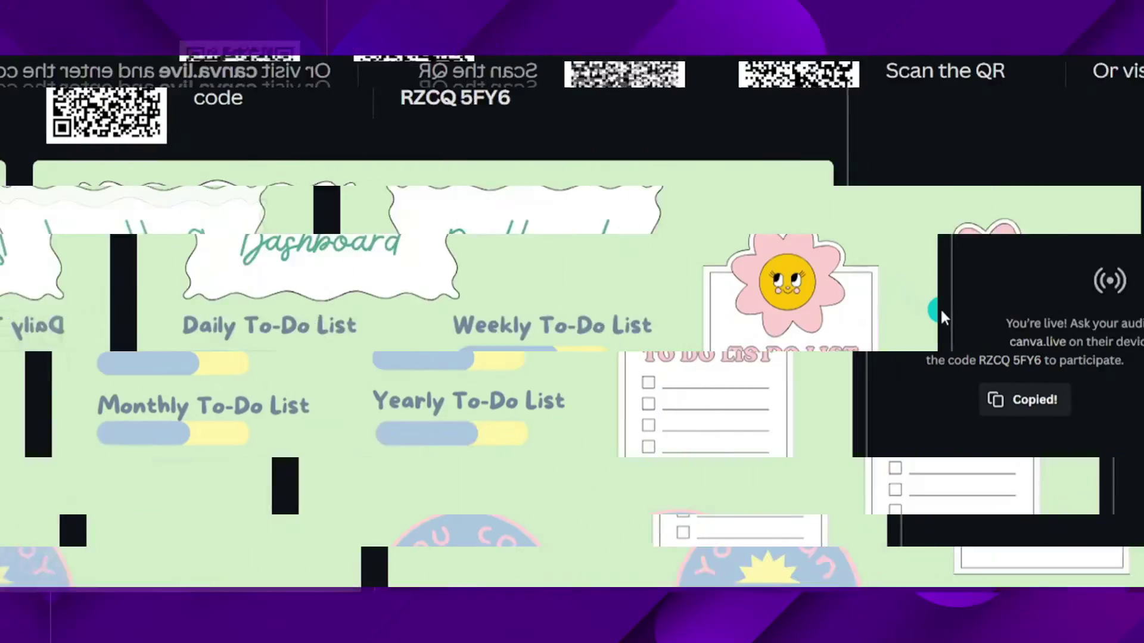
Exit full-screen presenting and create a blank Planning Whiteboard from Whiteboards
key(Escape)
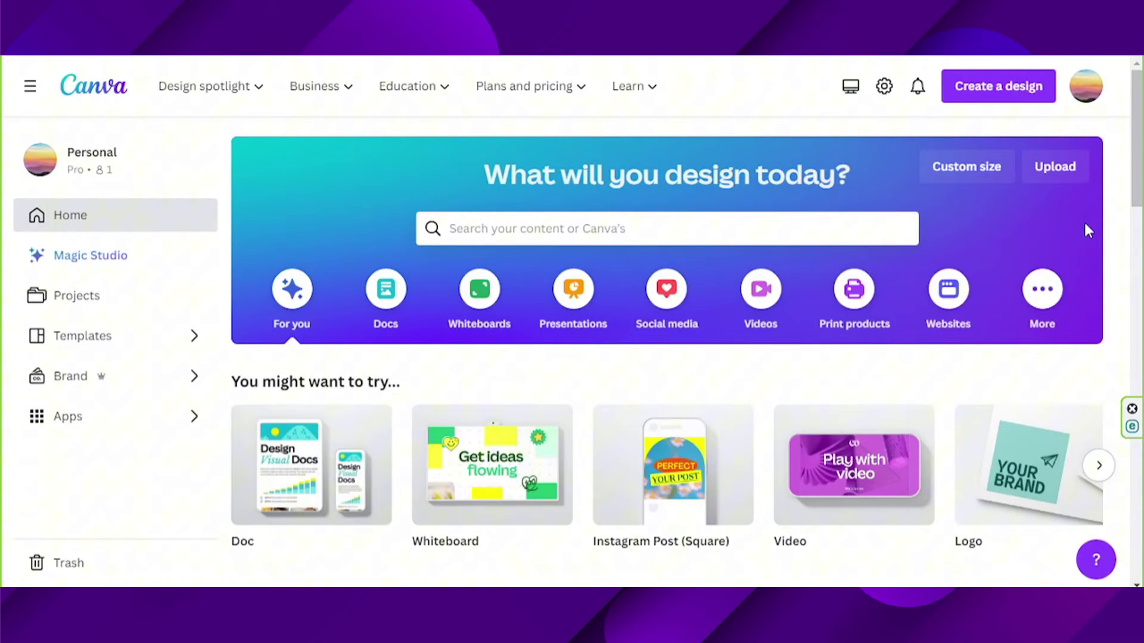
click(487, 298)
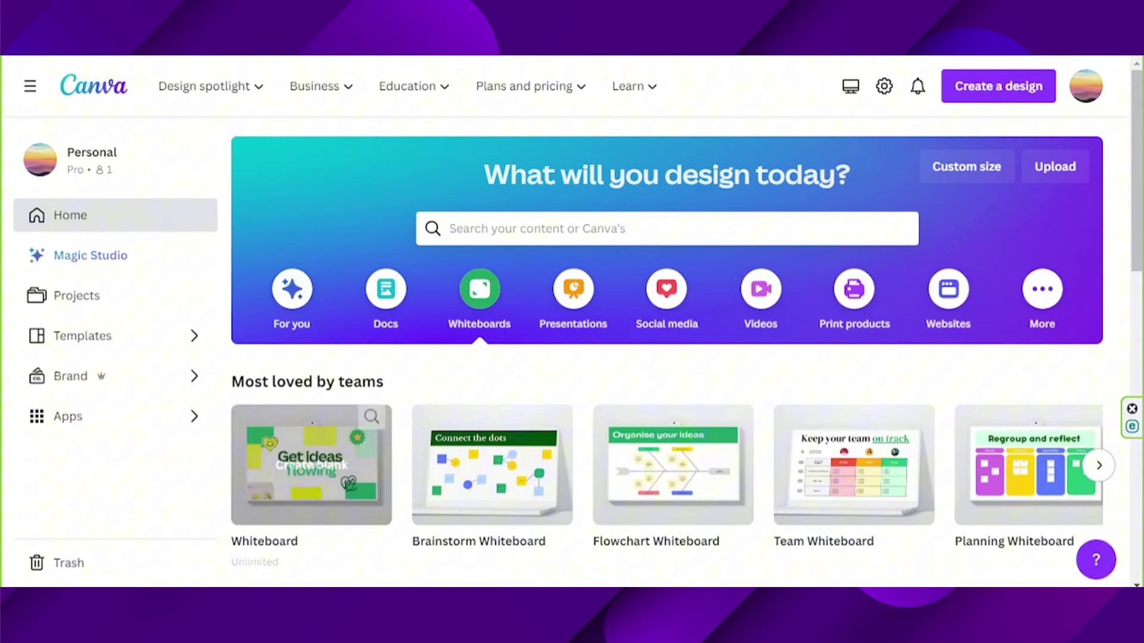
click(985, 495)
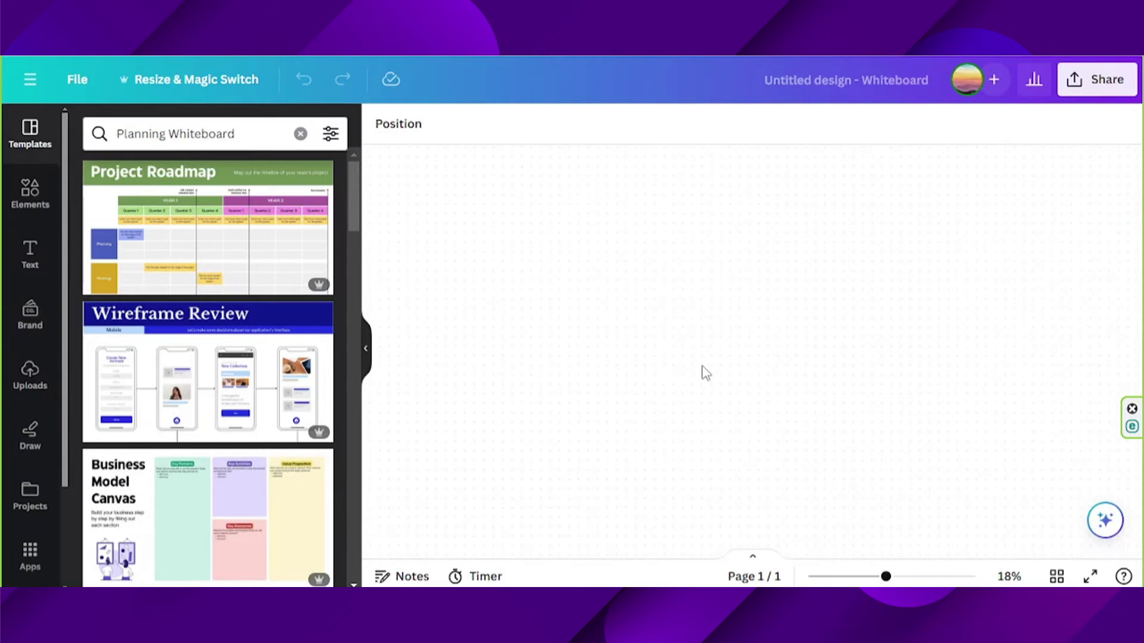
Place Business Model Canvas and SWOT Analysis templates side by side, then bring up Elements with sticky notes
scroll(251, 248, down, 5)
scroll(253, 250, up, 5)
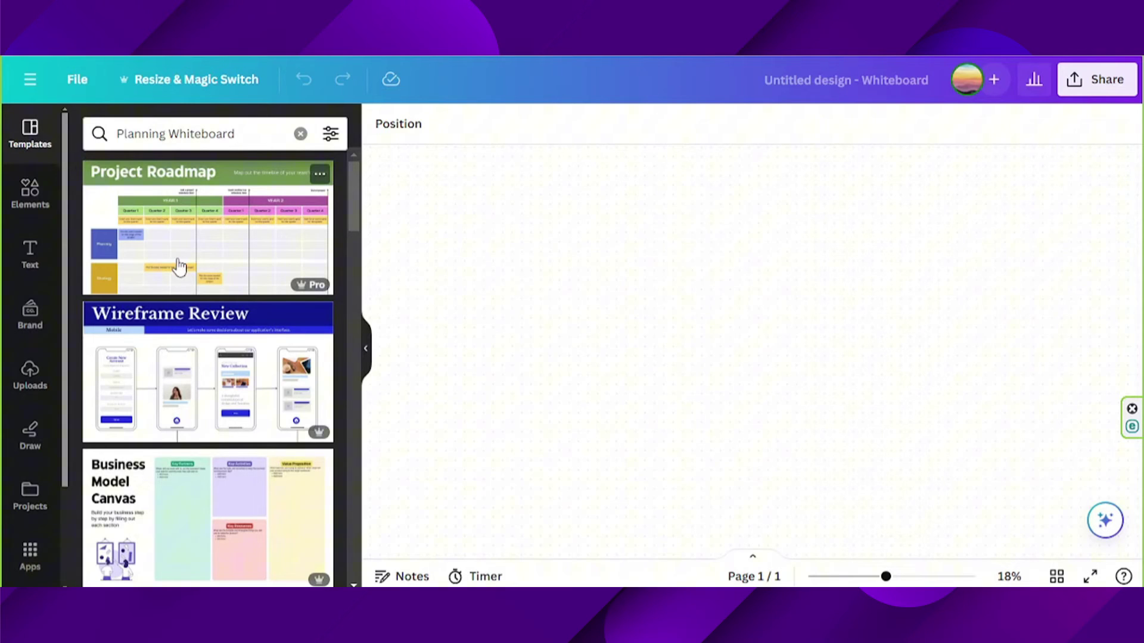
click(210, 550)
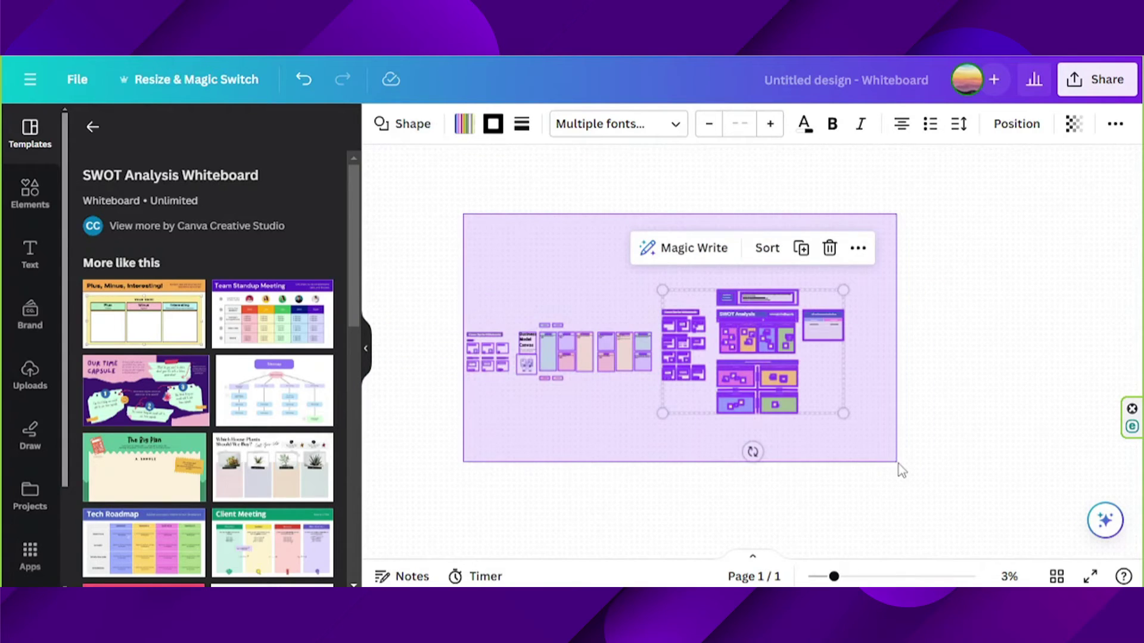
drag(899, 464, 900, 465)
click(901, 468)
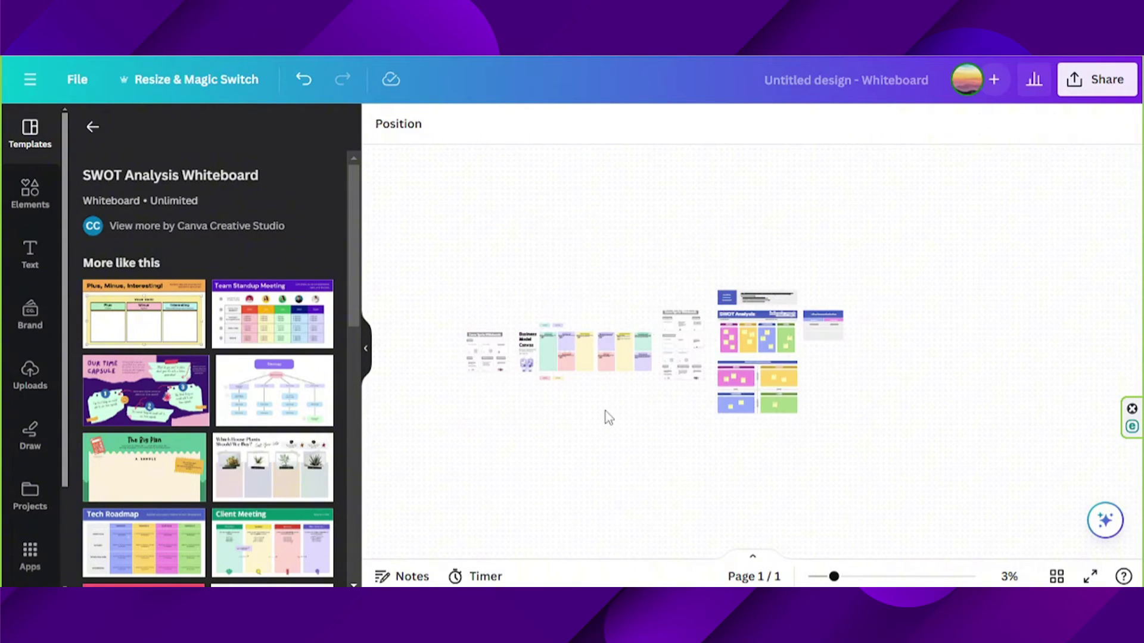
click(30, 197)
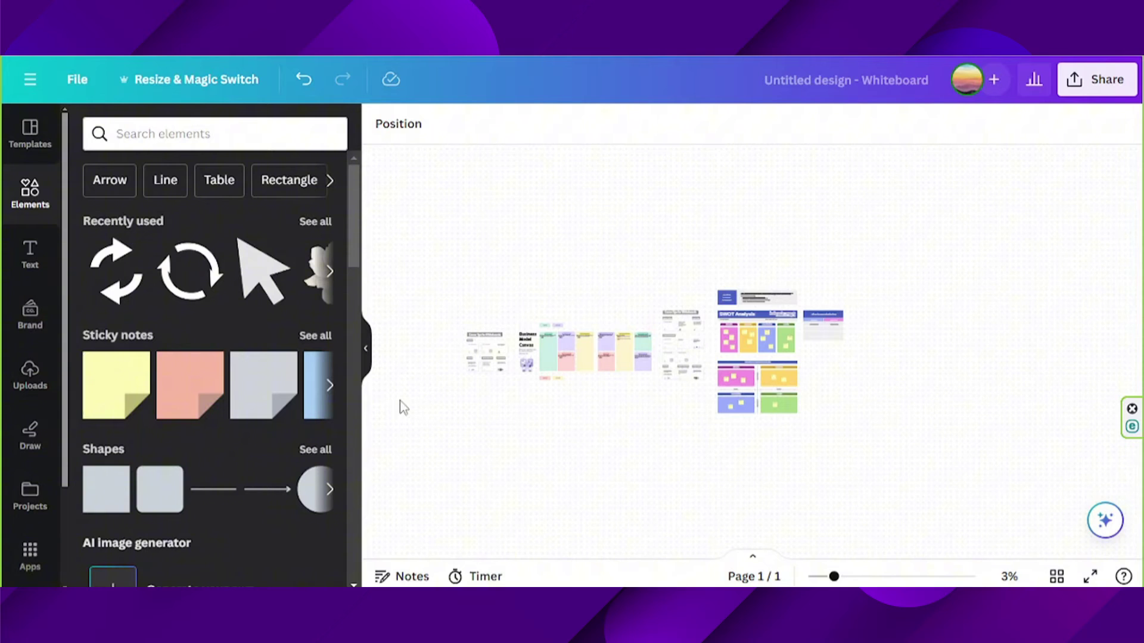
Collapse the side panel, zoom the whiteboard to 4%, and bring up the Share options
click(365, 360)
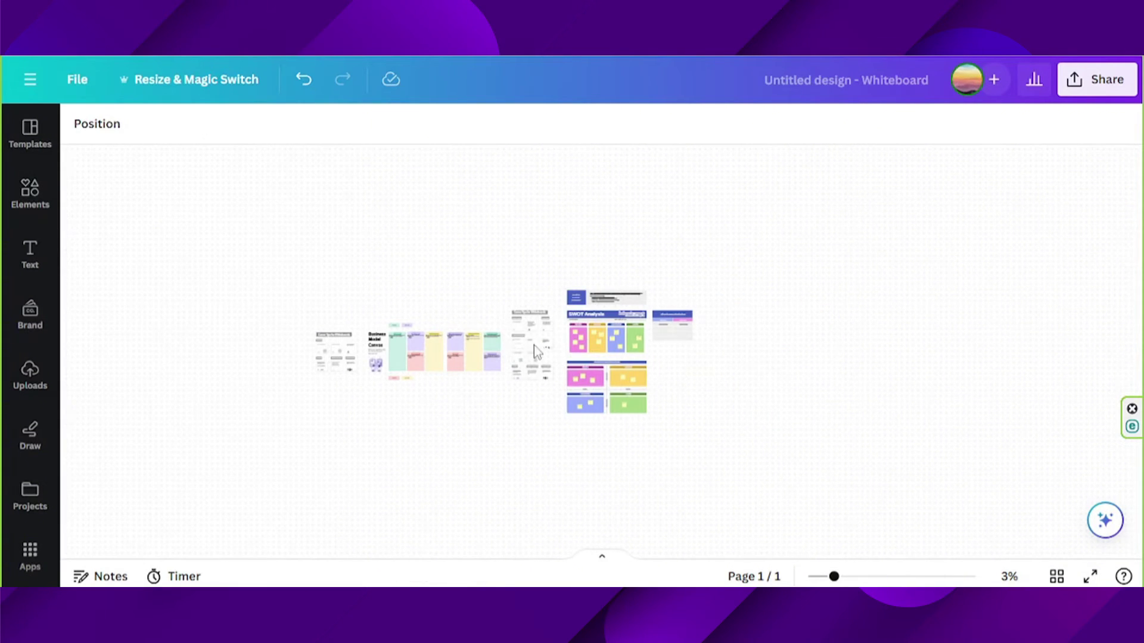
ctrl+scroll(460, 328, up, 1)
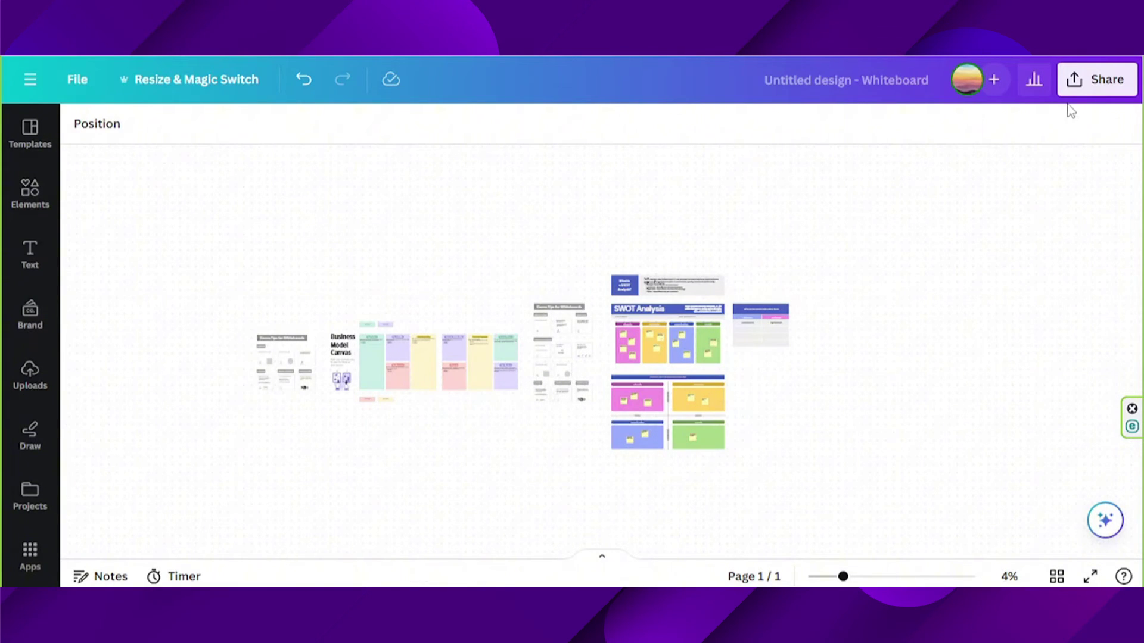
click(1099, 80)
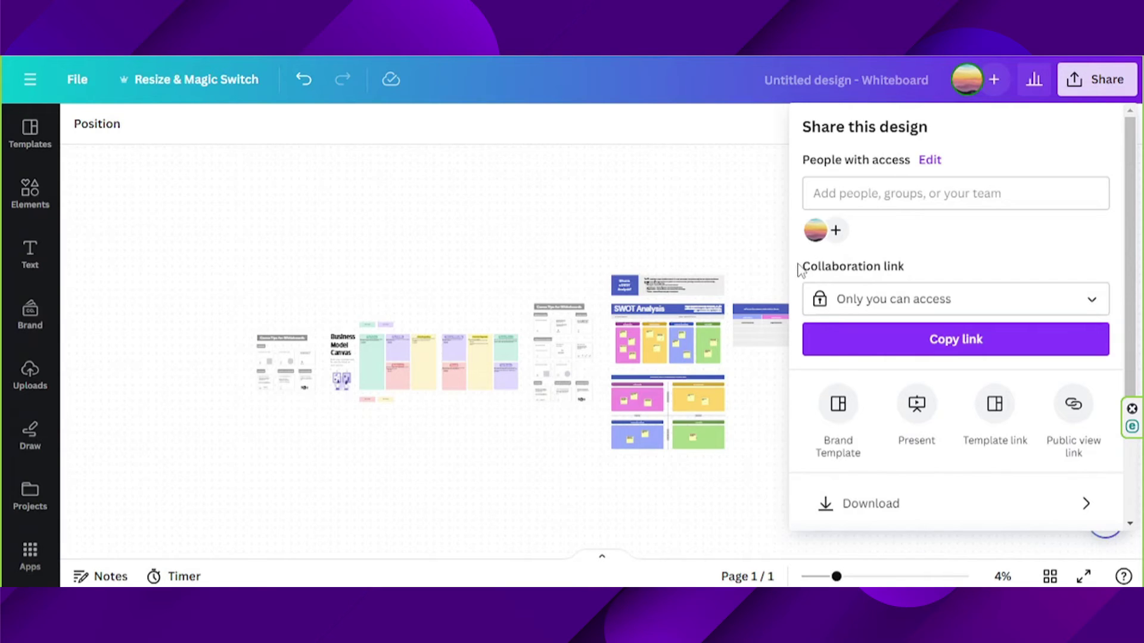
Set the collaboration link to 'Anyone with the link' can edit and copy the link
click(916, 305)
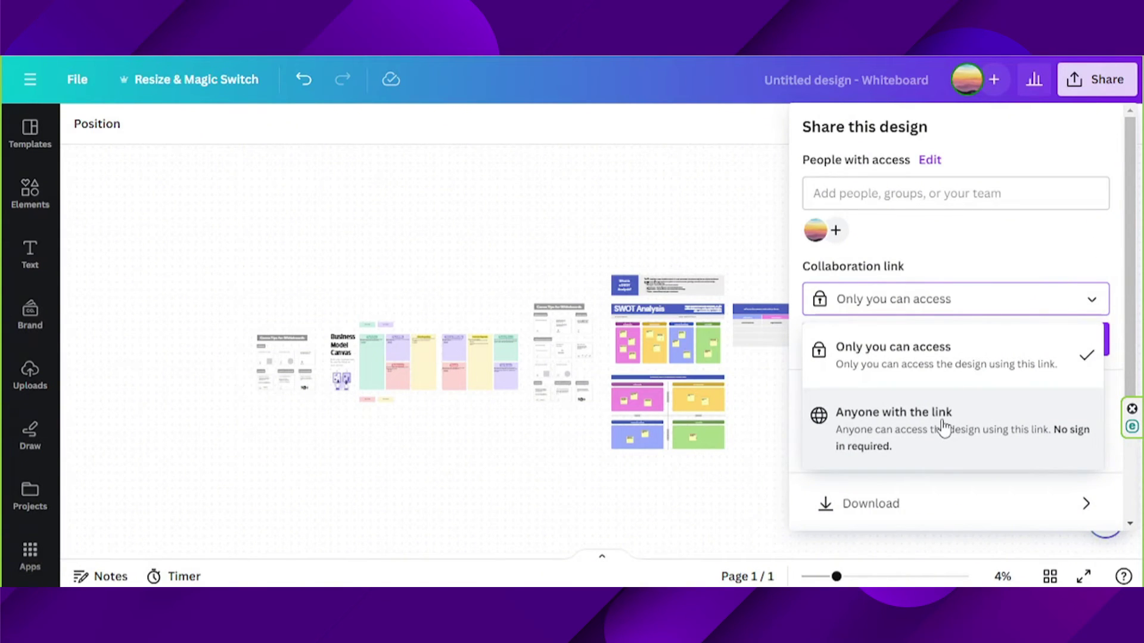
click(942, 425)
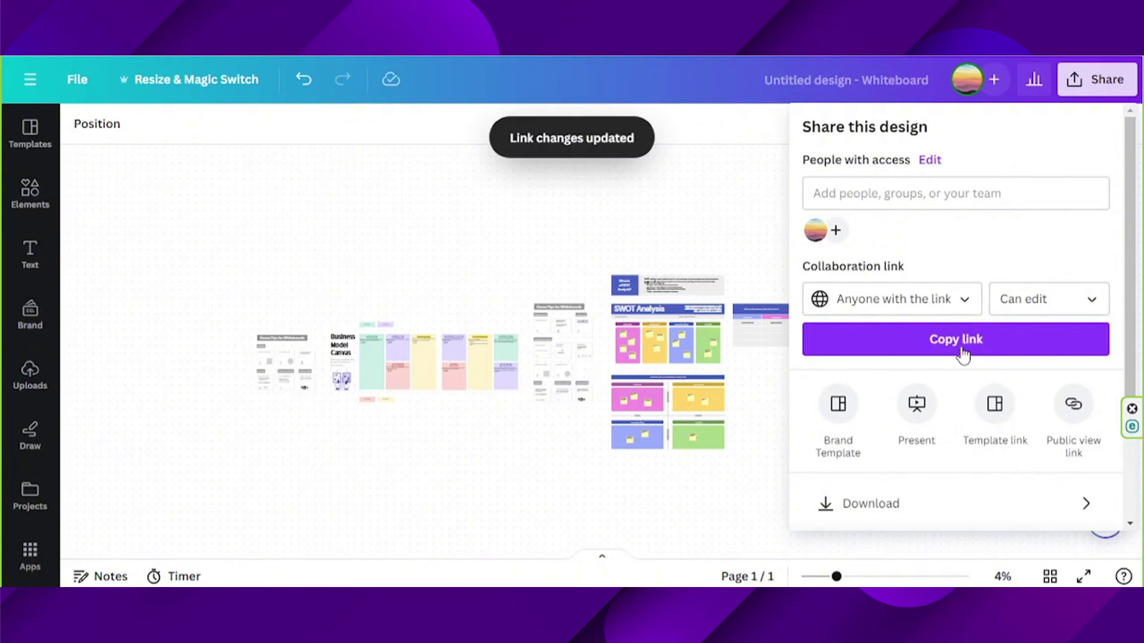
click(964, 353)
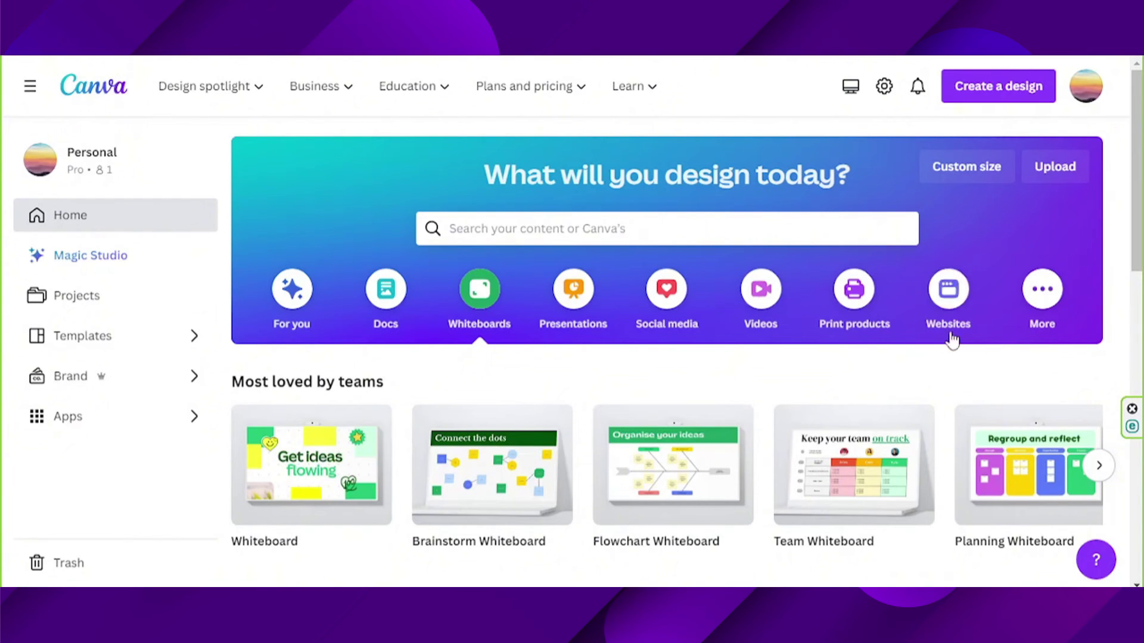
Create a blank website and apply the Mint Green Cream Dark Blue Dental template
click(947, 299)
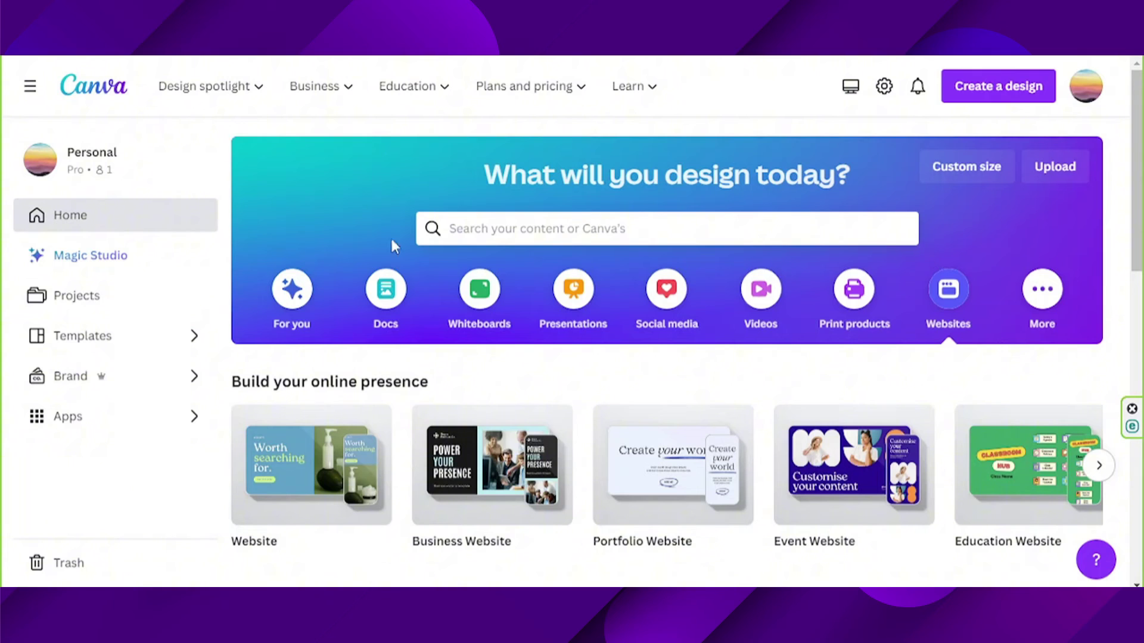
mouse_move(312, 470)
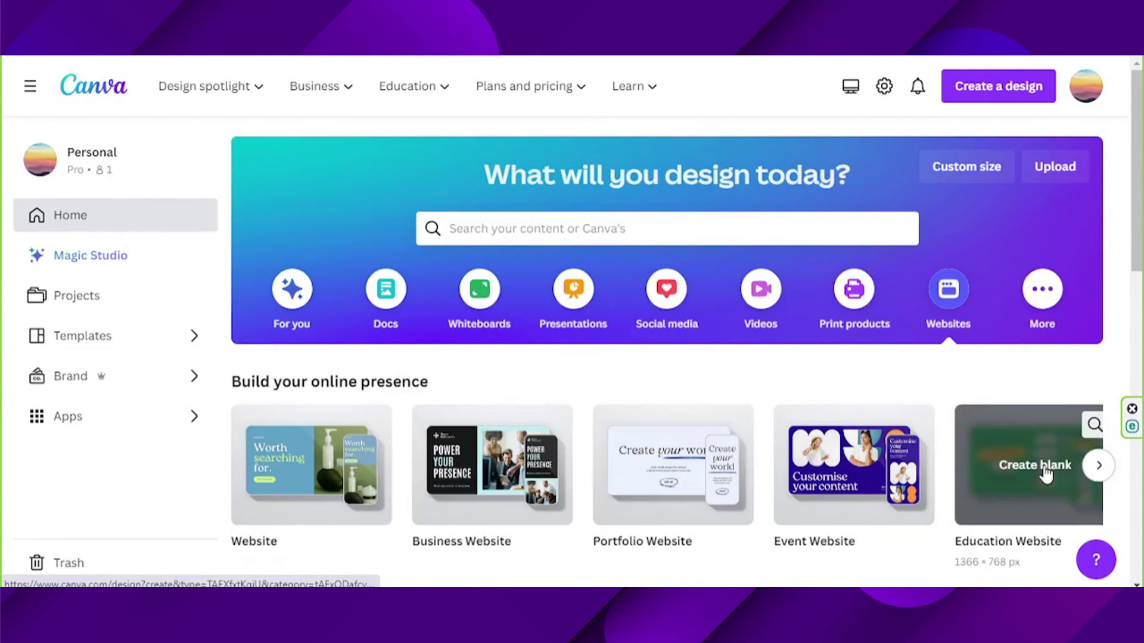
click(311, 468)
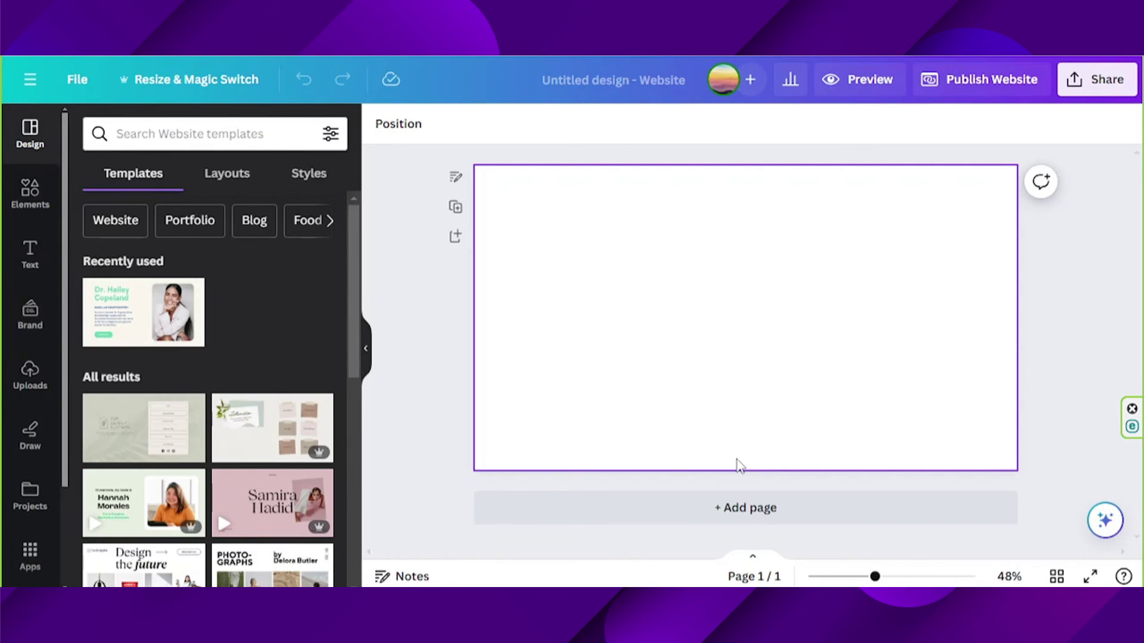
click(143, 312)
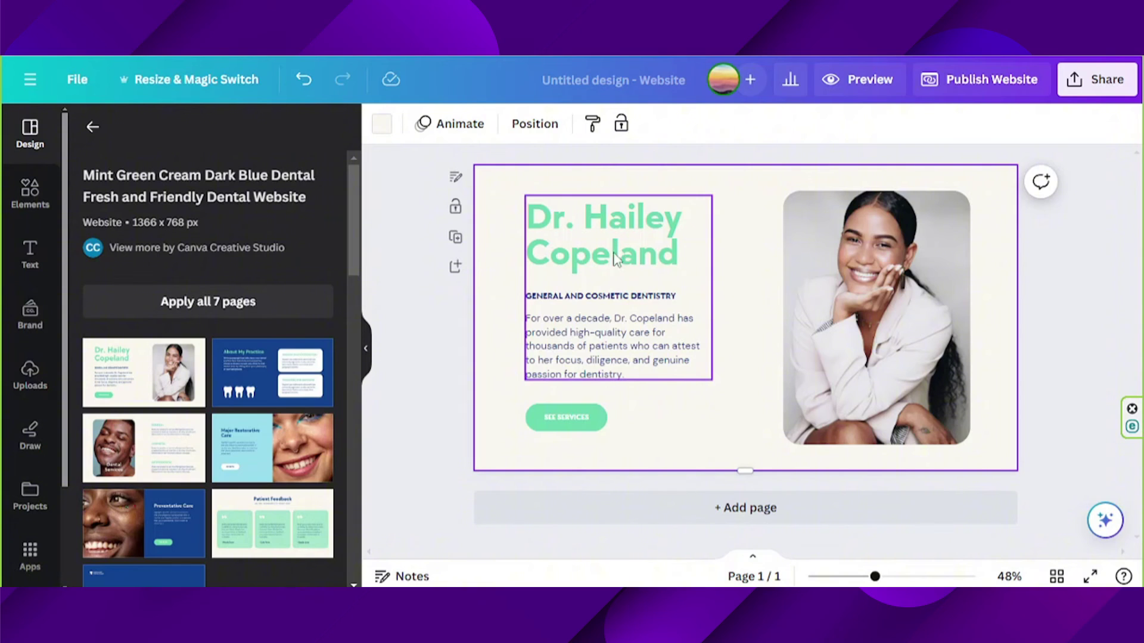
click(587, 419)
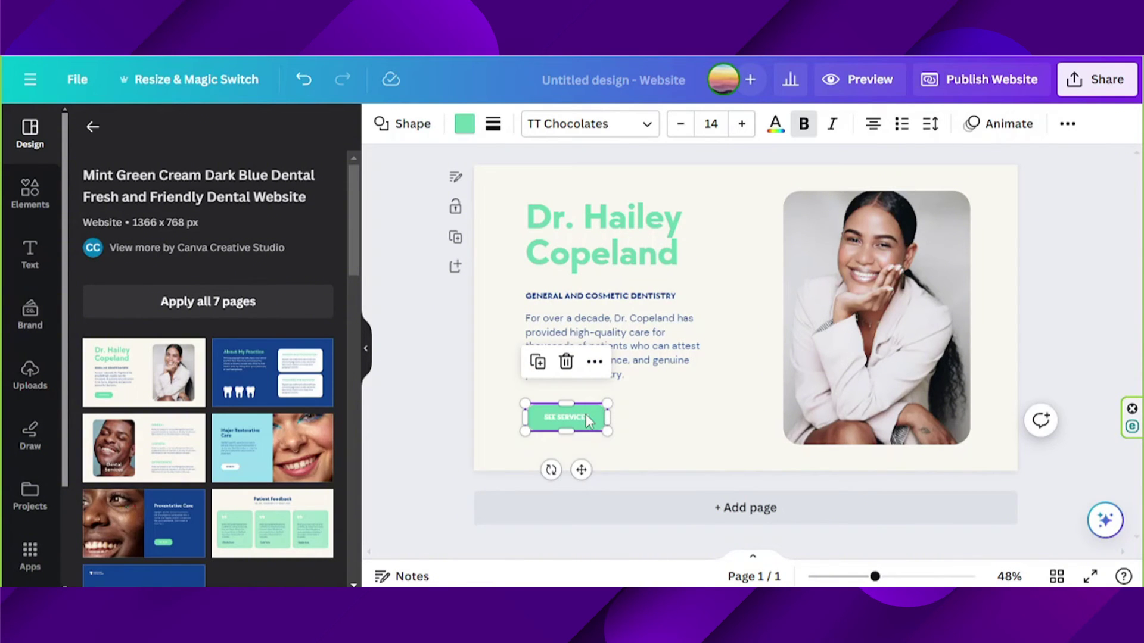
click(594, 365)
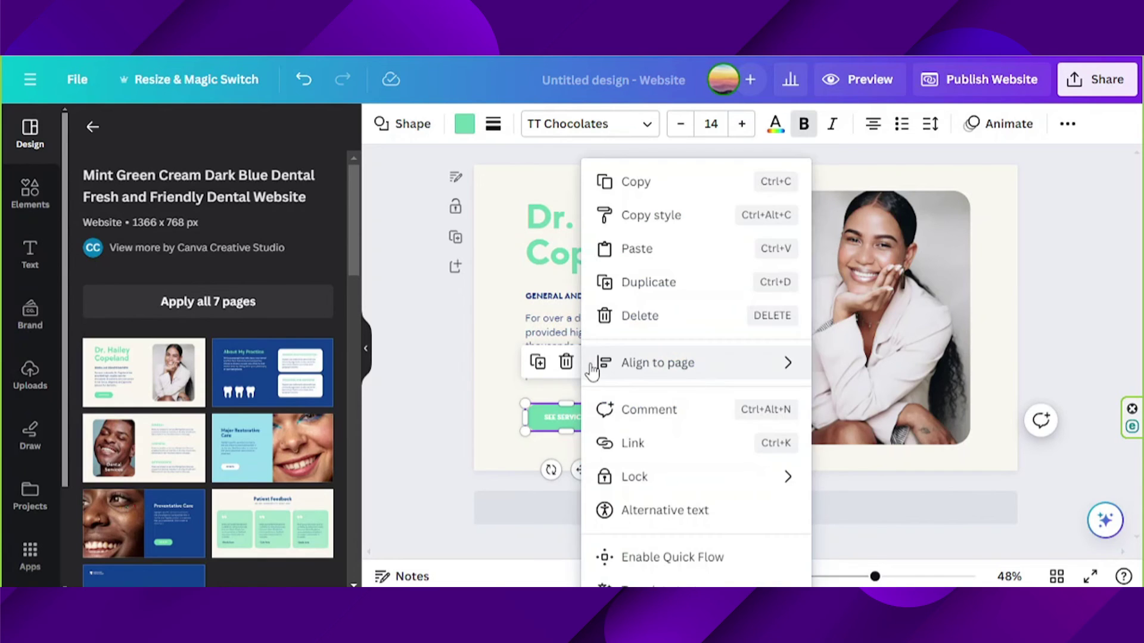
click(663, 454)
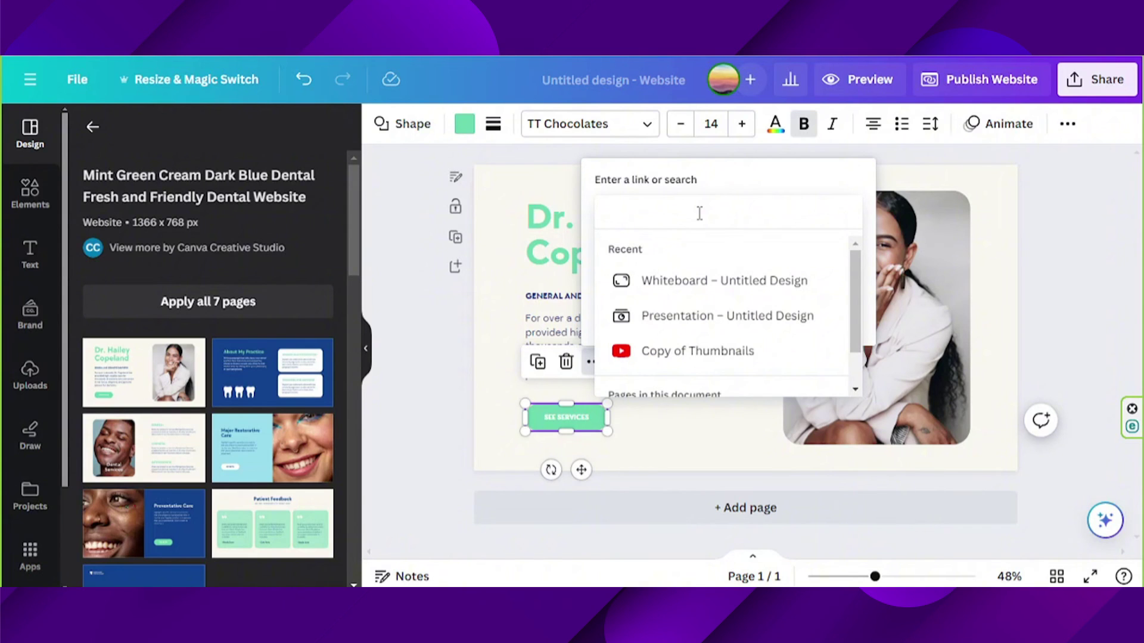
text(youtube.)
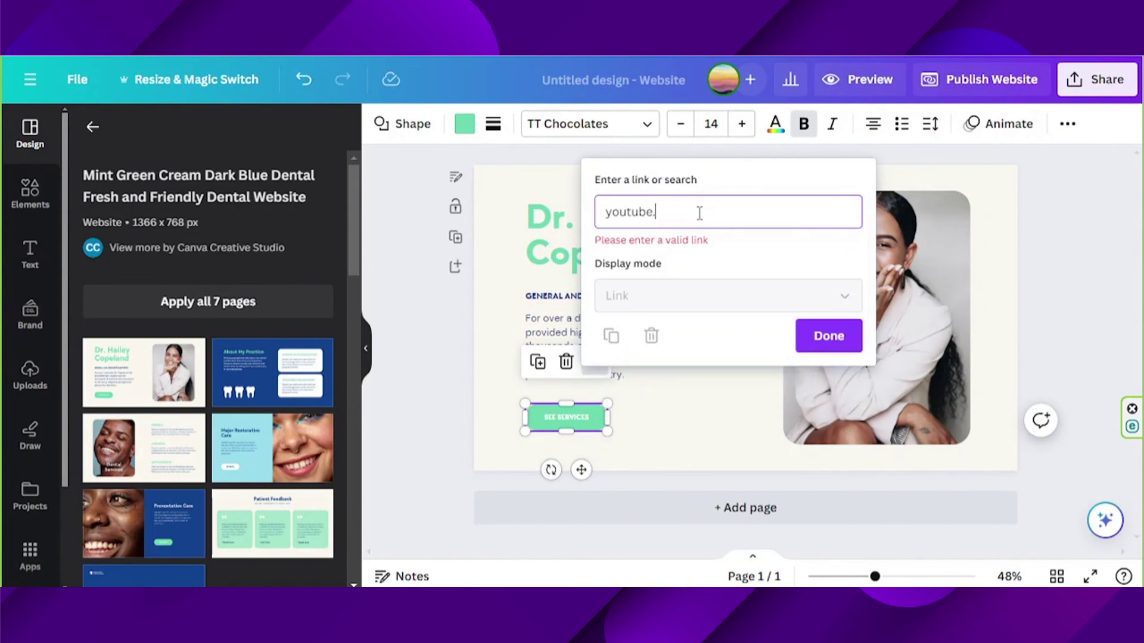
text(com)
key(Return)
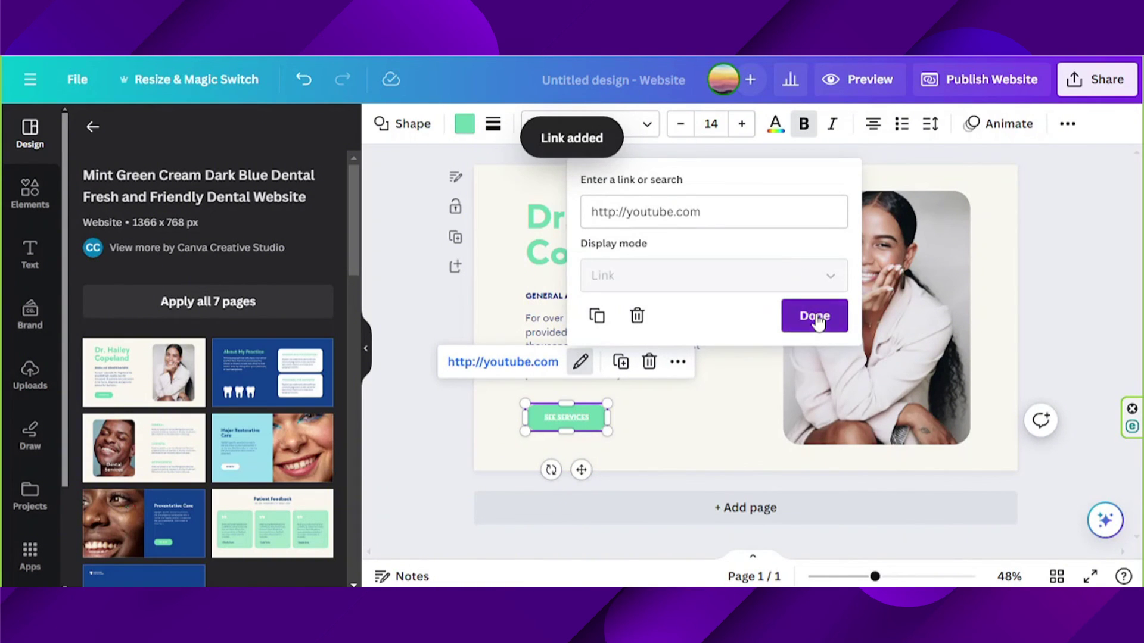
click(816, 318)
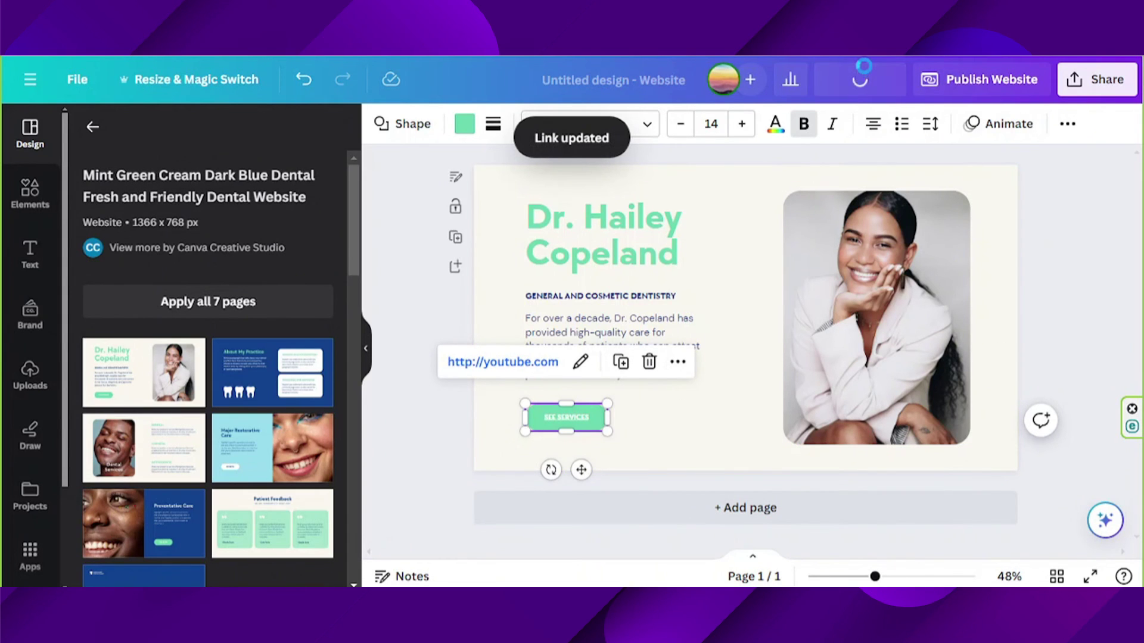
click(873, 71)
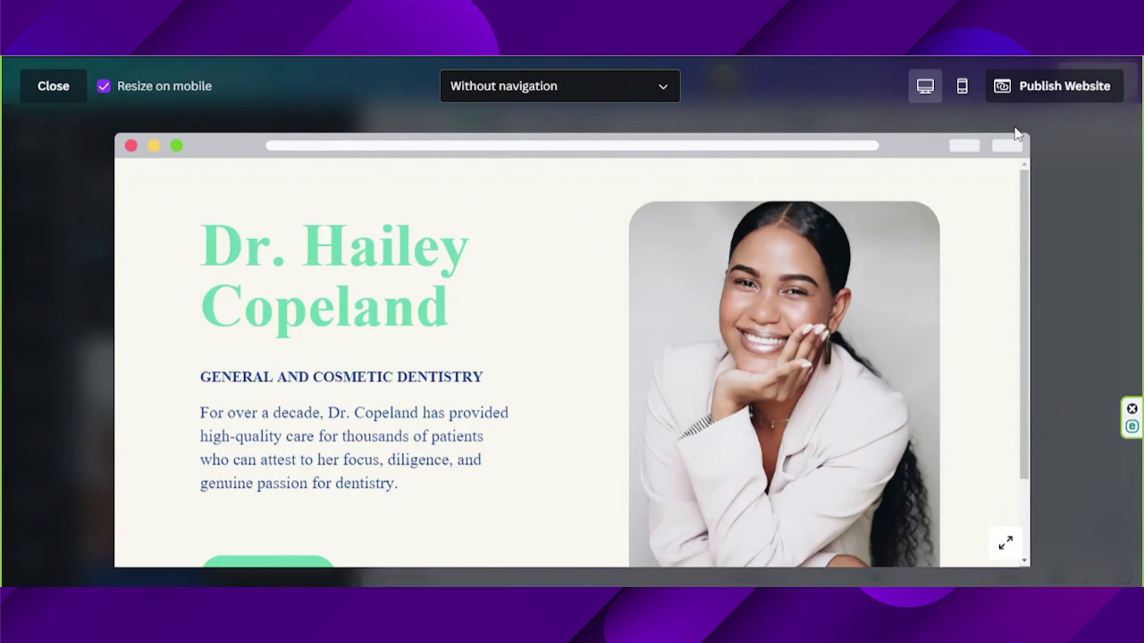
scroll(460, 409, down, 2)
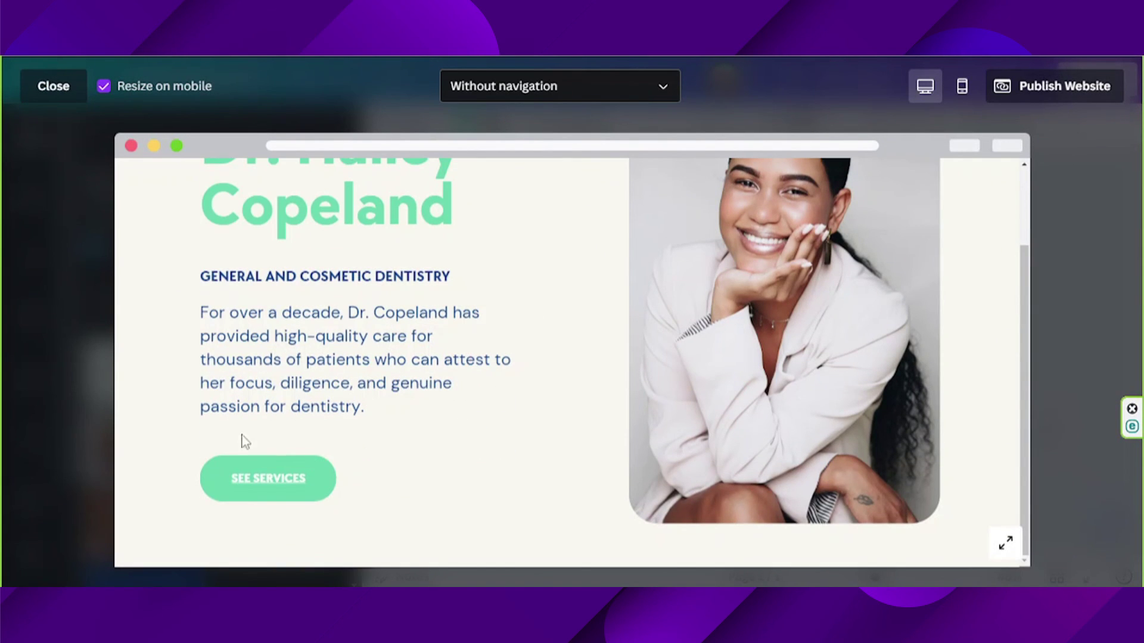